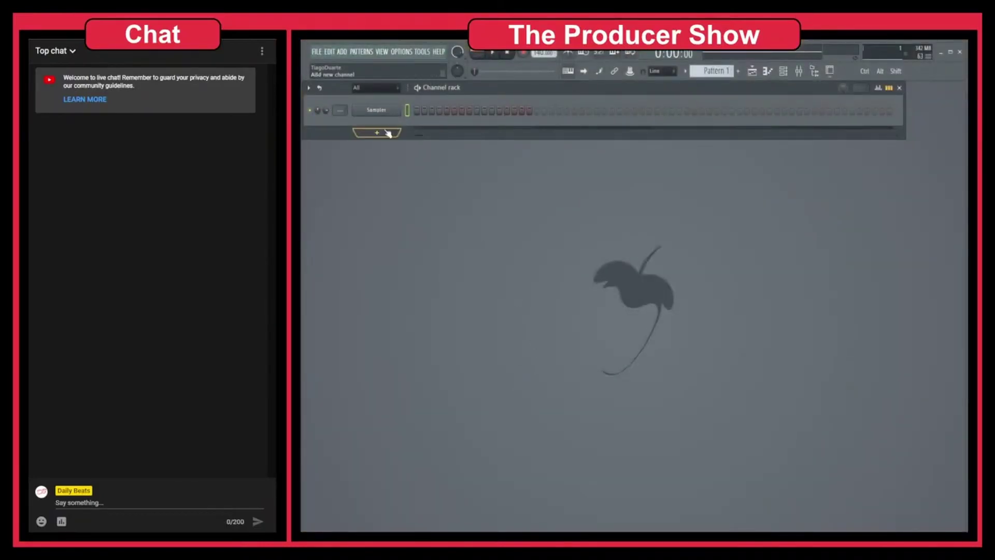
- Add a GMS synthesizer channel from the classic synths to the channel rack
click(376, 132)
mouse_move(384, 247)
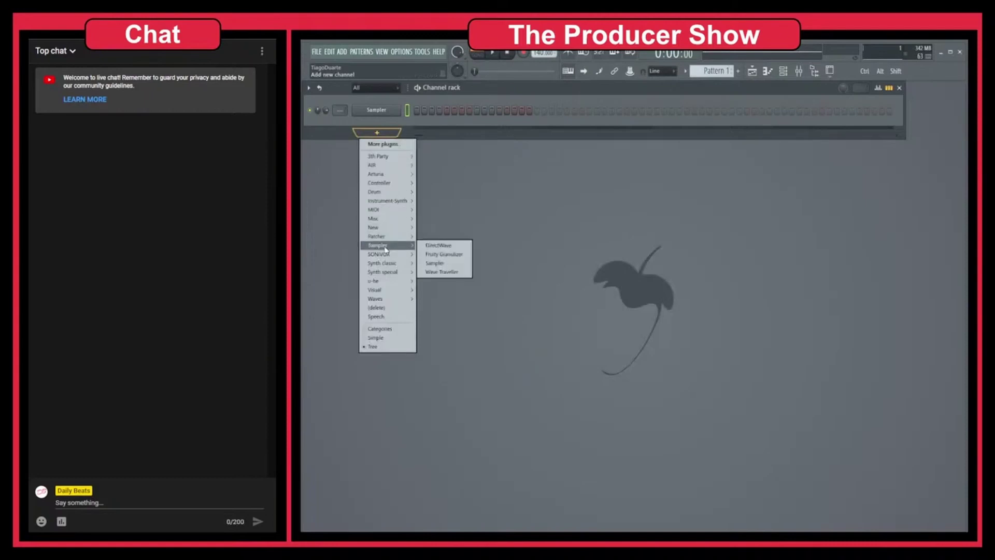
mouse_move(389, 264)
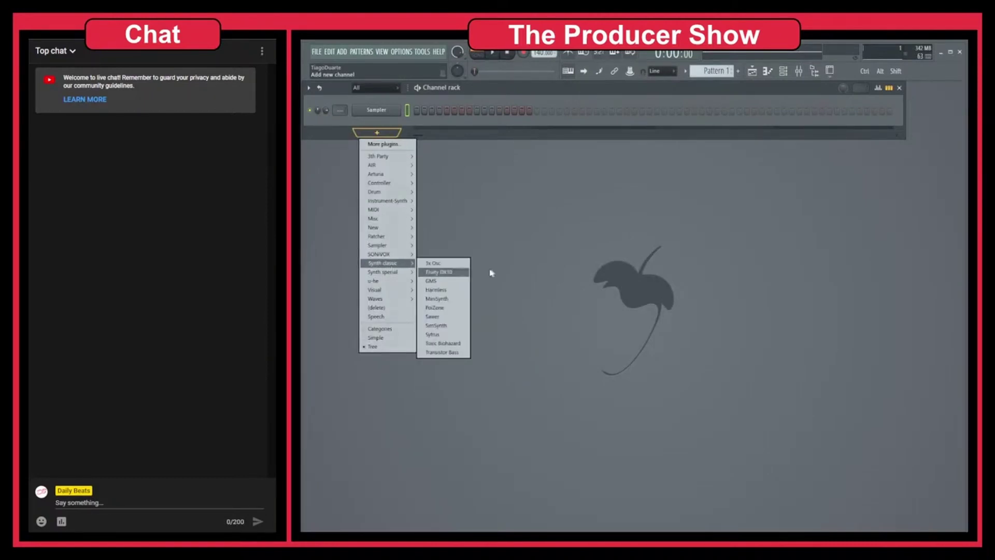
click(430, 280)
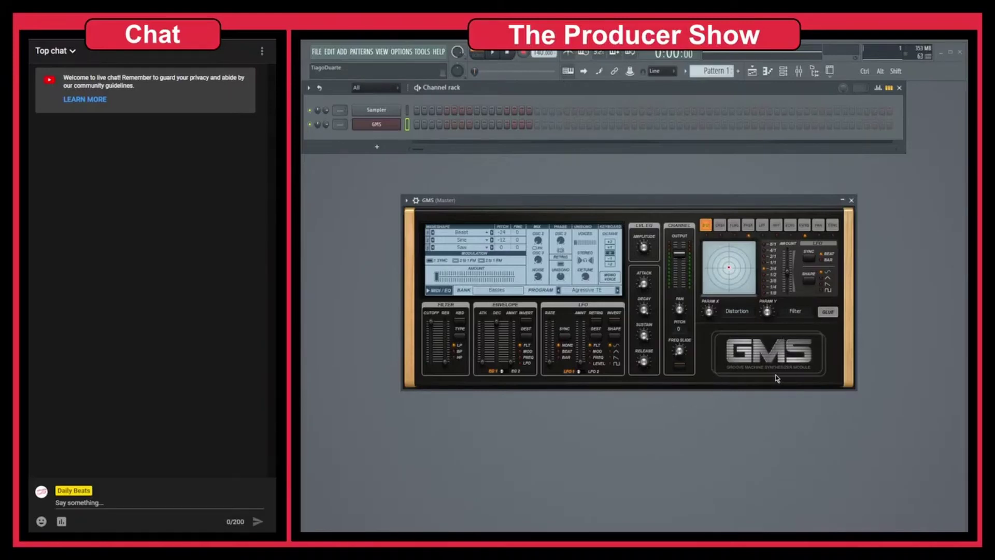
- Add a 3x Osc channel to the rack and place its window above the GMS window
click(377, 147)
mouse_move(390, 290)
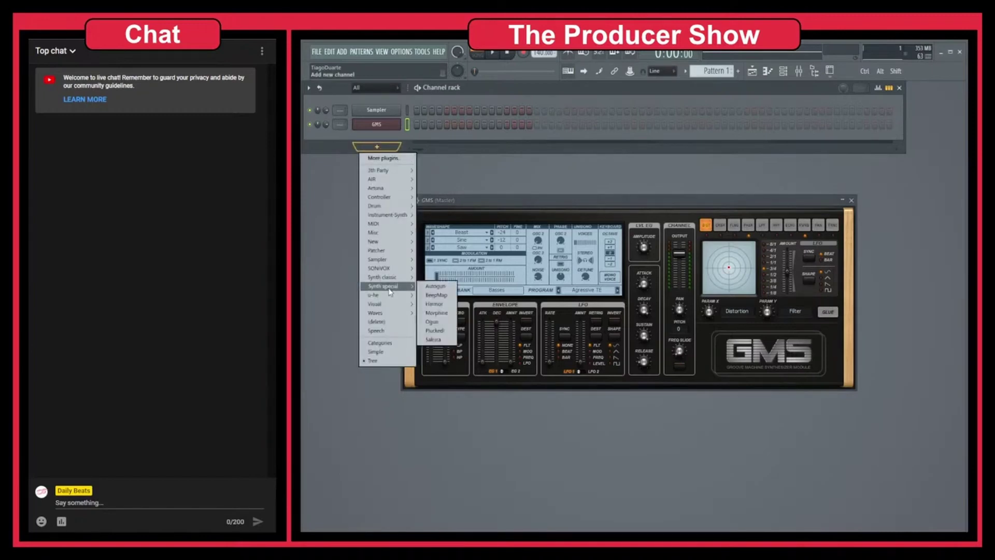
click(434, 278)
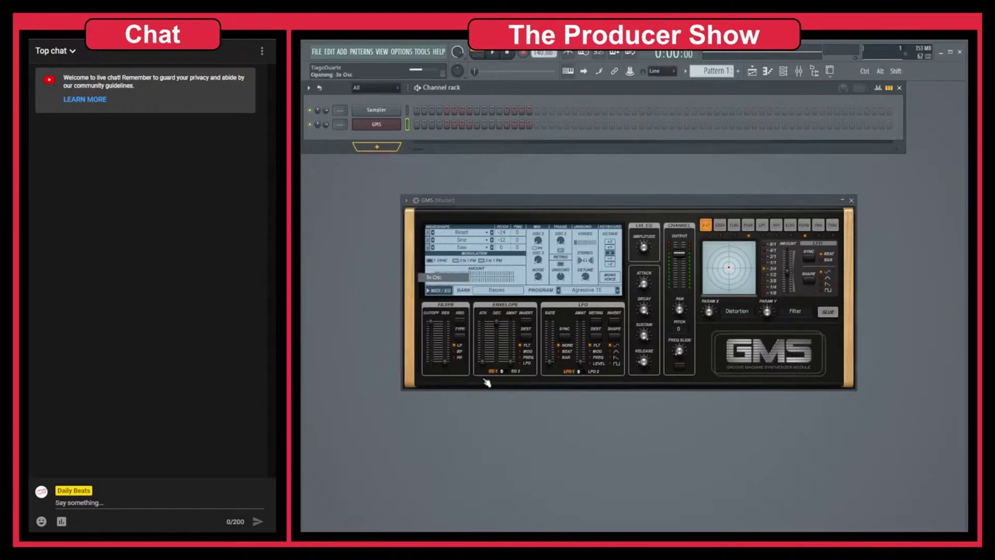
drag(262, 140, 589, 136)
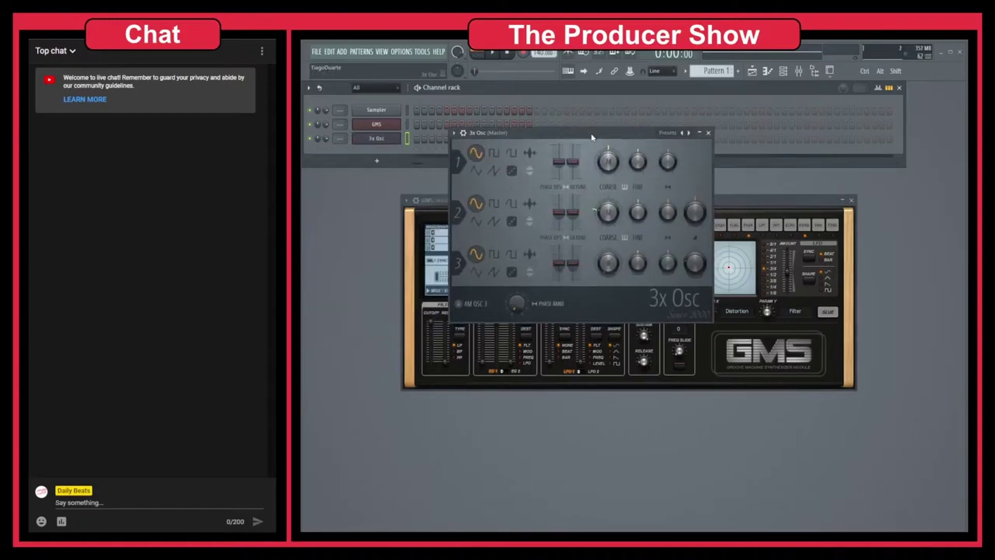
- Close the 3x Osc window and the channel rack, leaving only the GMS window in the middle of the workspace
click(740, 202)
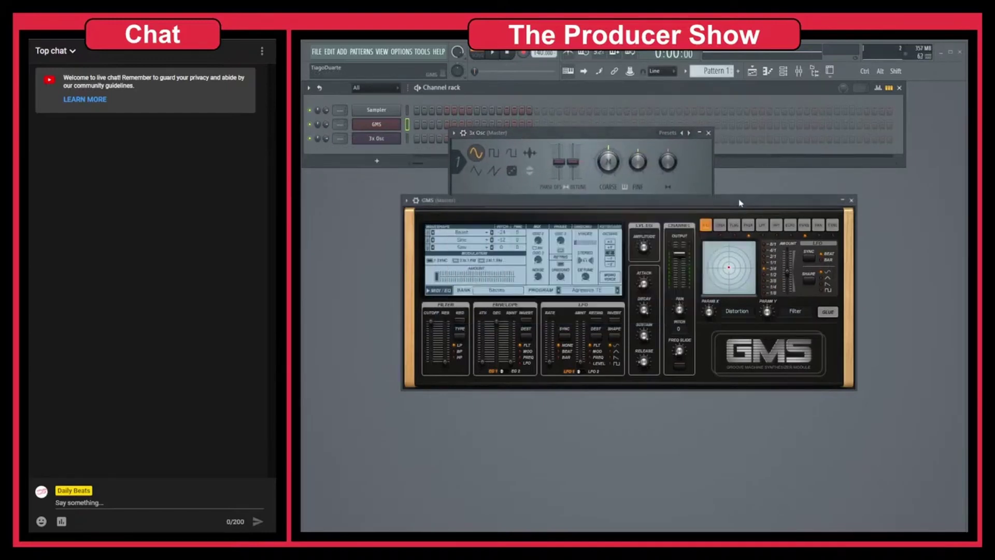
drag(739, 203, 738, 218)
click(710, 134)
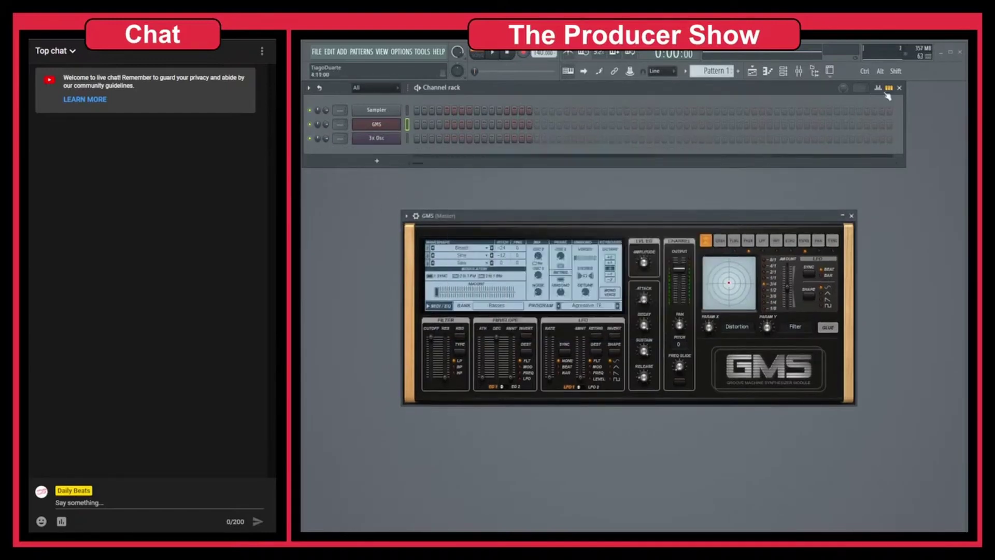
click(902, 88)
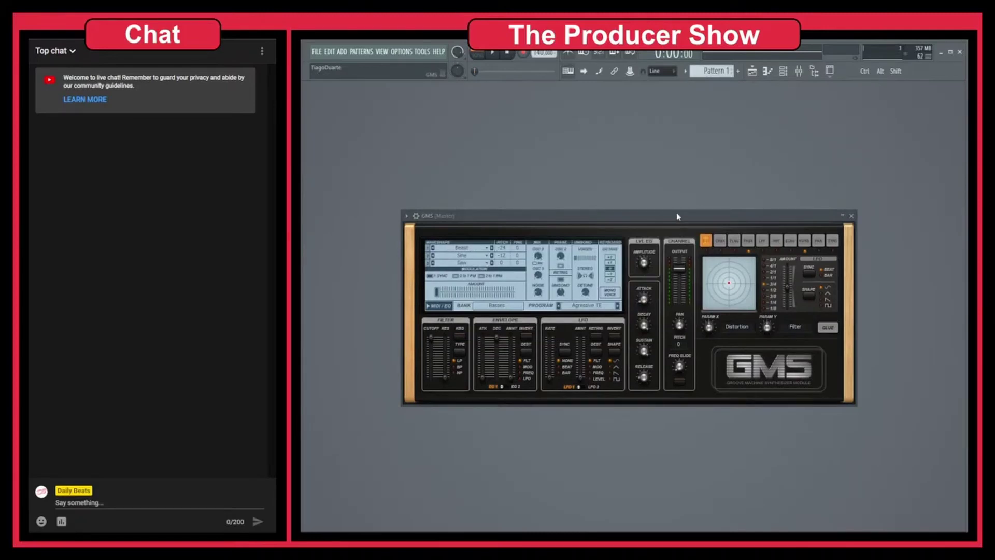
drag(678, 216, 684, 199)
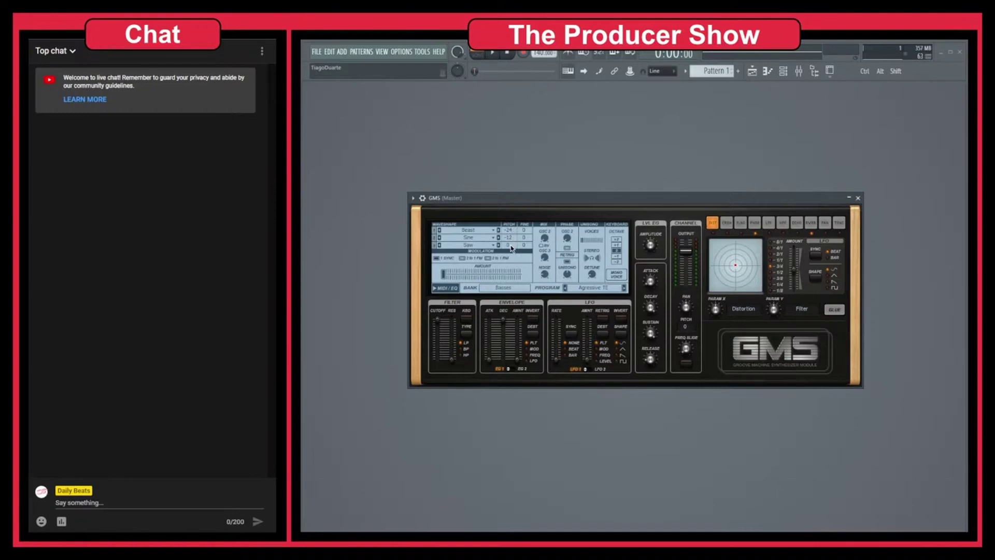
- Try higher and lower keyboard octave settings in GMS
click(620, 245)
click(617, 239)
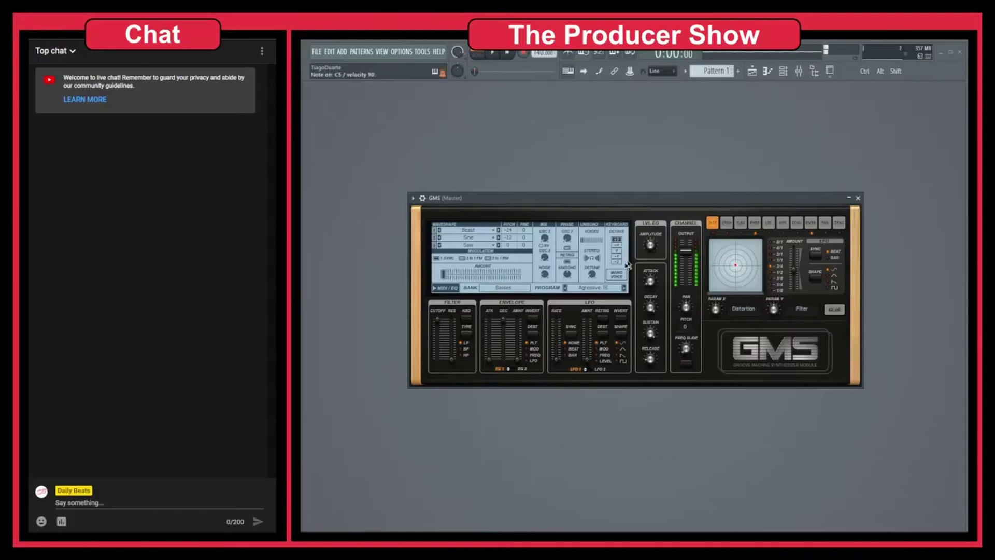
click(616, 261)
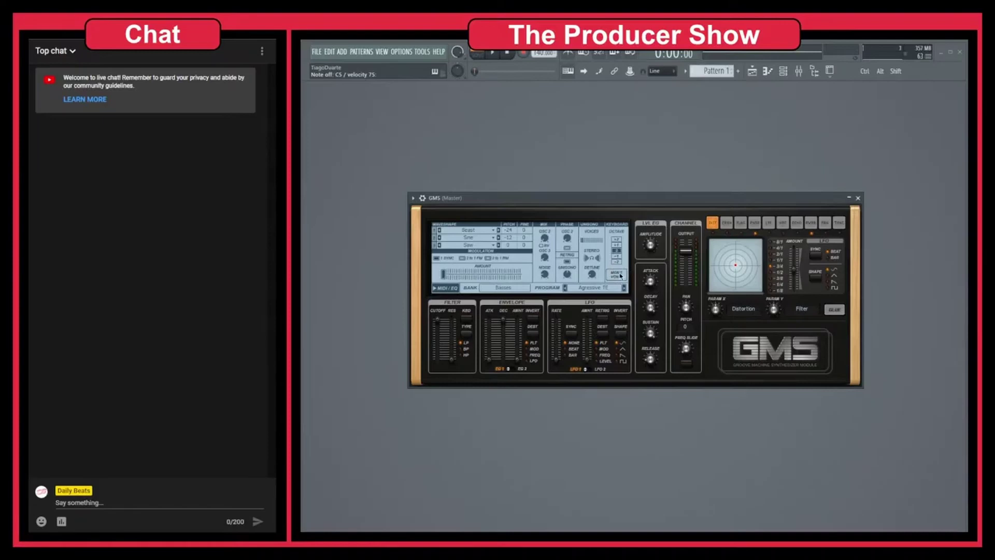
- Browse the Leads & Synths, Pads & Textures, Special Effects, User and Basses banks in the GMS presets library
click(516, 290)
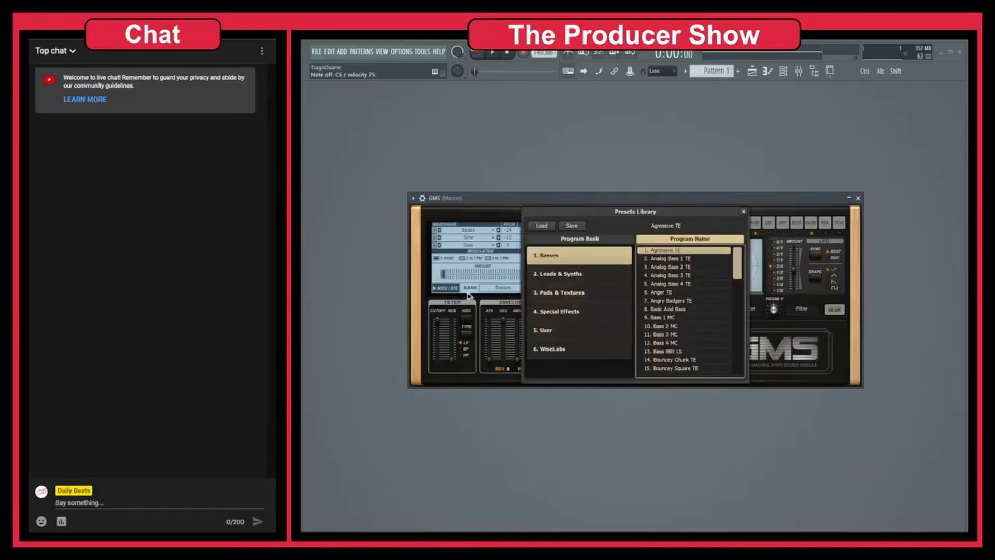
click(599, 268)
click(583, 293)
click(582, 311)
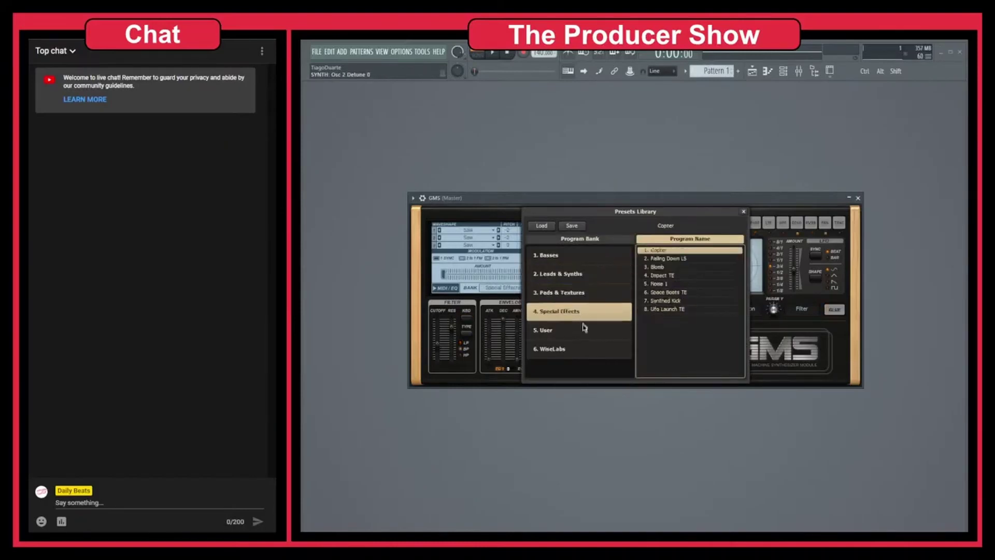
click(583, 330)
click(586, 260)
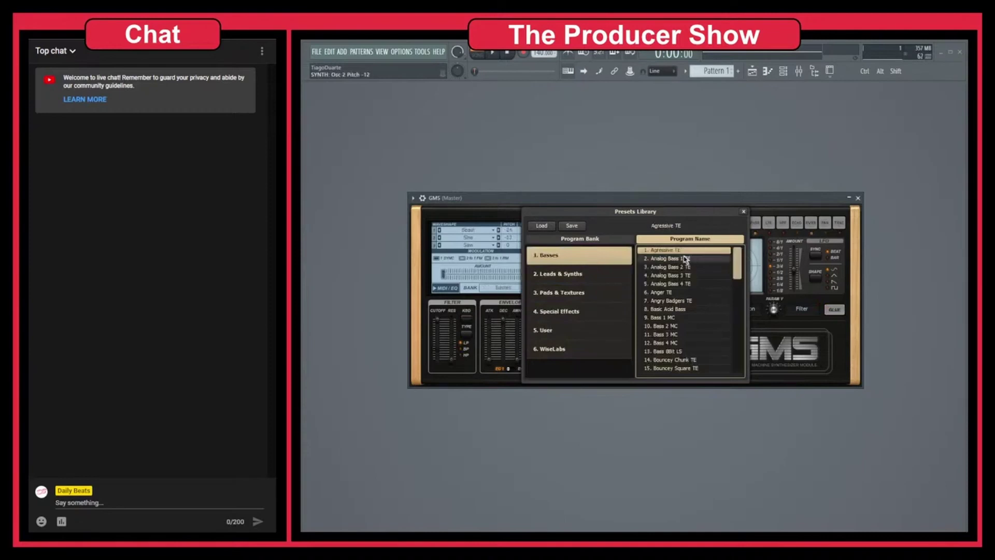
- Check the WiseLabs bank and load the Default program from the User bank
click(563, 347)
click(571, 331)
double_click(663, 253)
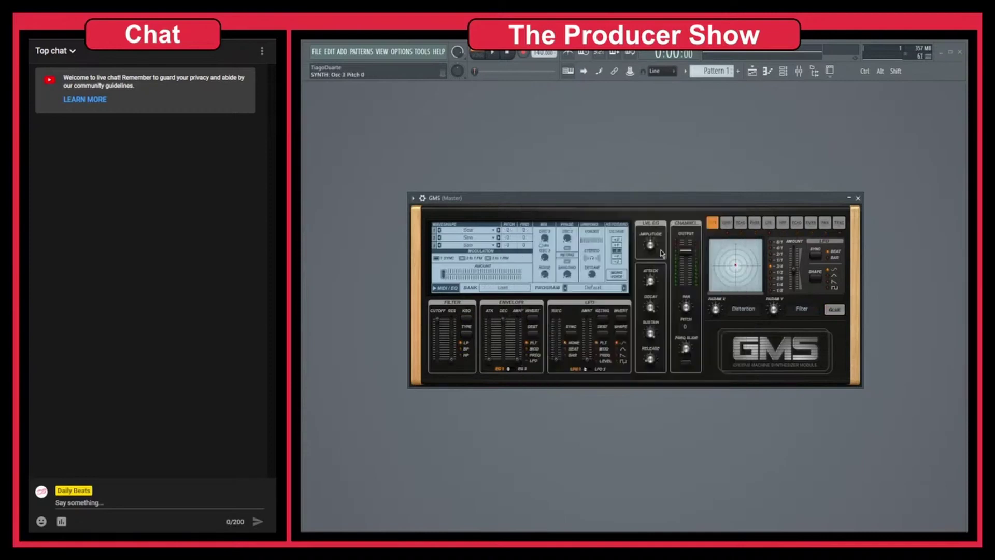
- Switch the preset bank to Basses, return to the User bank and reload its Default program
click(611, 287)
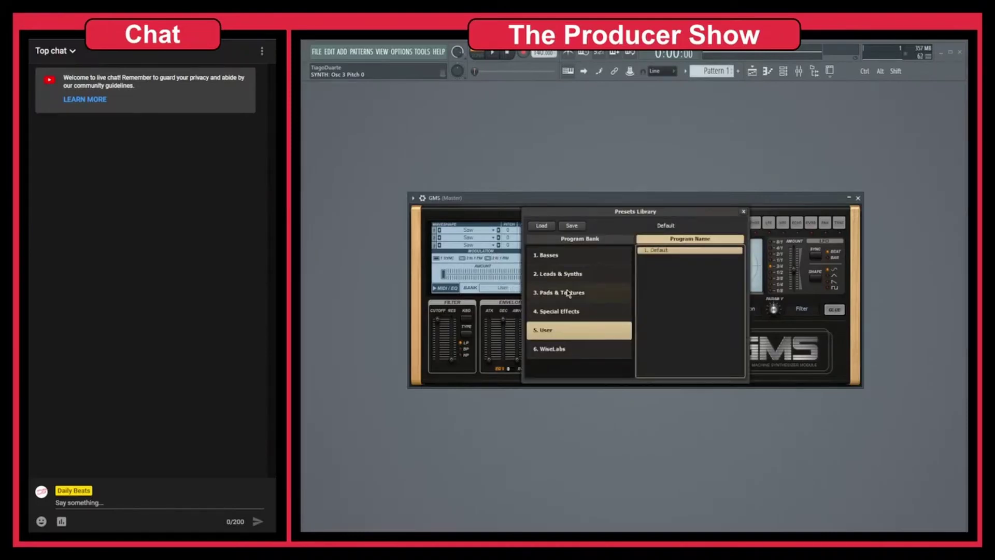
click(587, 256)
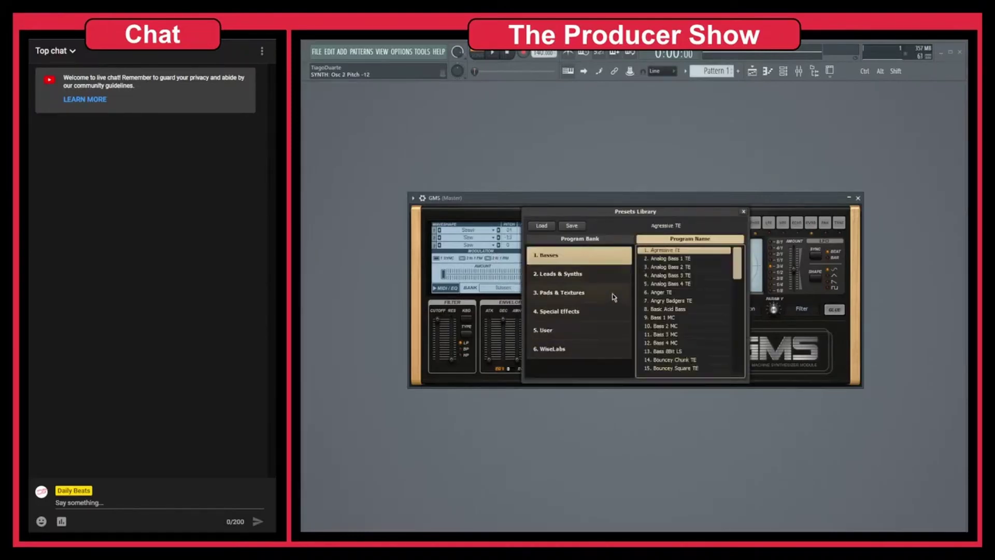
click(583, 329)
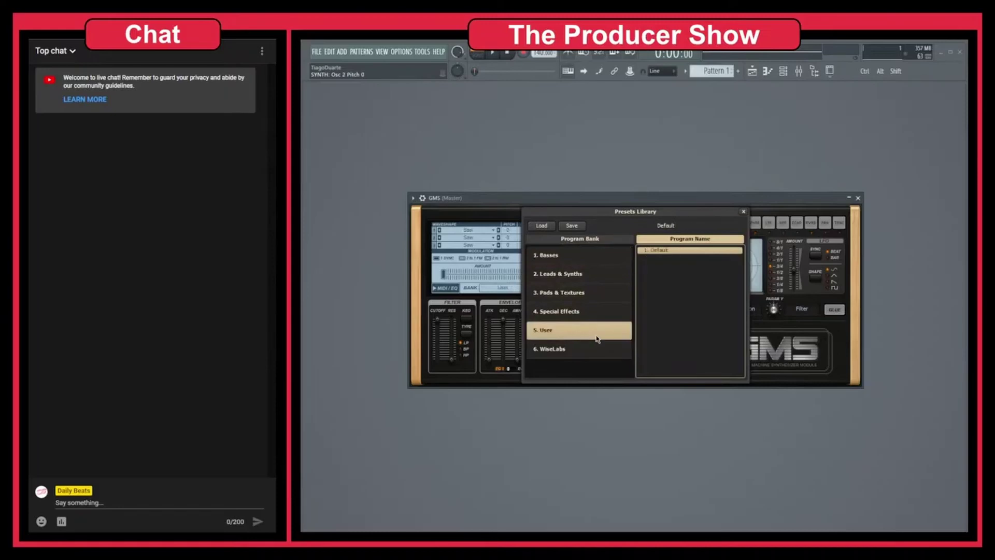
double_click(659, 255)
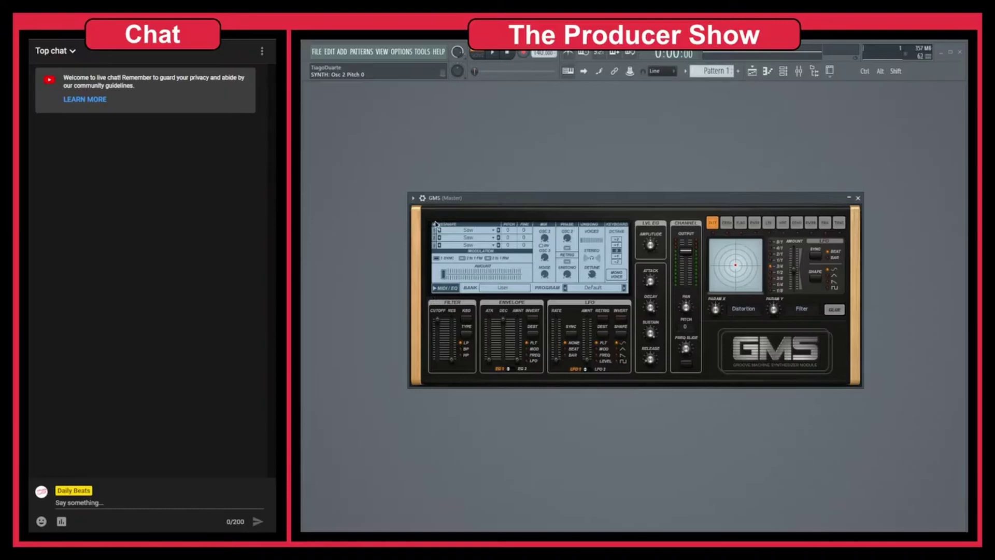
- Examine the list of waveforms available for the first oscillator, leaving its selection as it is
click(487, 234)
scroll(532, 253, up, 3)
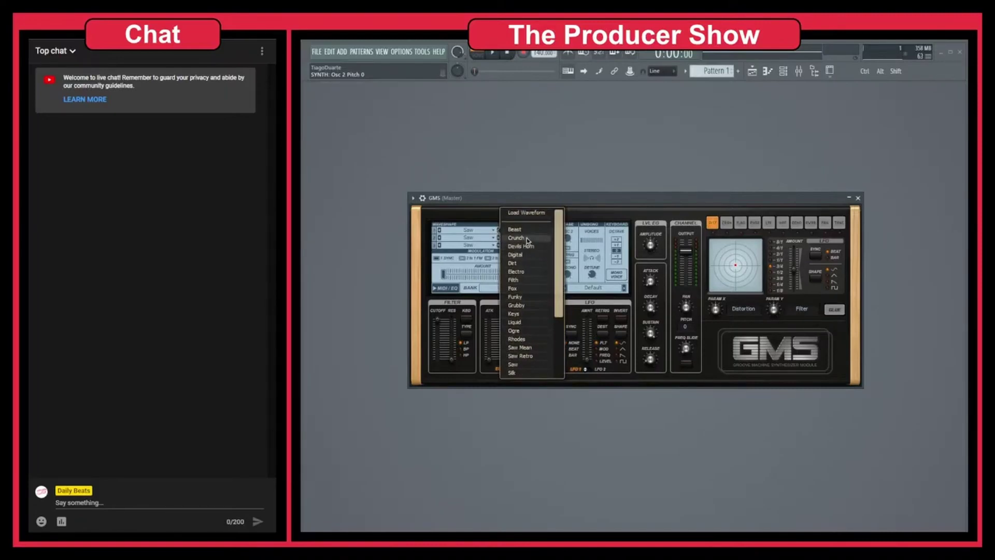
scroll(530, 269, down, 4)
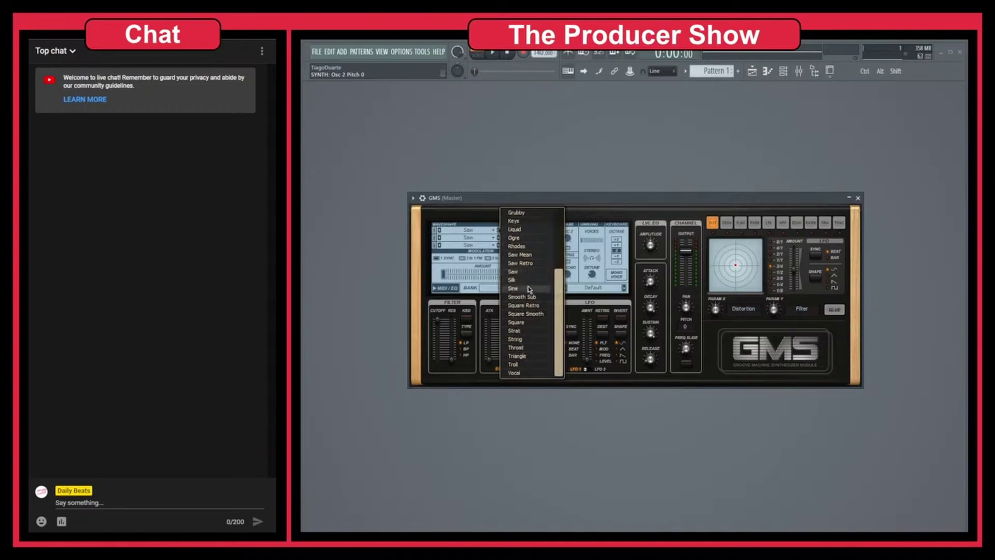
scroll(532, 290, up, 4)
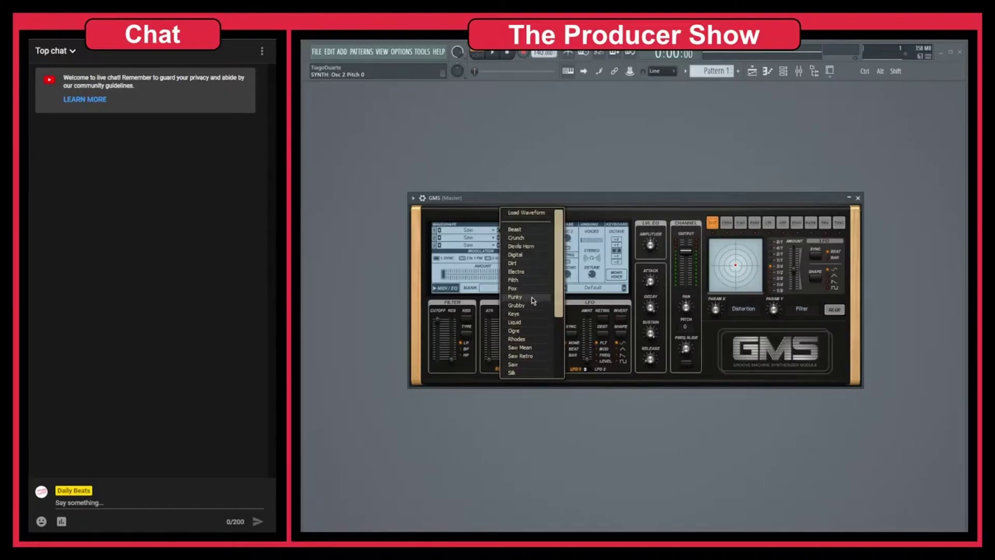
click(477, 305)
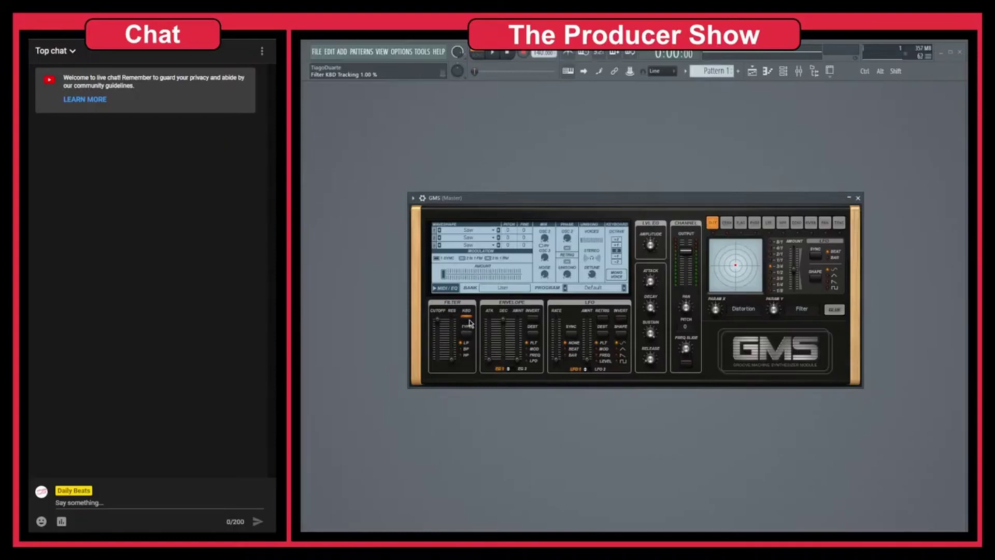
- Turn off filter keyboard tracking, try the resonance and BP filter type, and return the type to LP
click(469, 319)
drag(452, 361, 452, 358)
click(465, 349)
click(465, 344)
- Switch between the EG 1 and EG 2 envelopes and adjust the amount and attack of EG 2
click(516, 364)
click(509, 369)
click(513, 369)
click(513, 369)
click(513, 369)
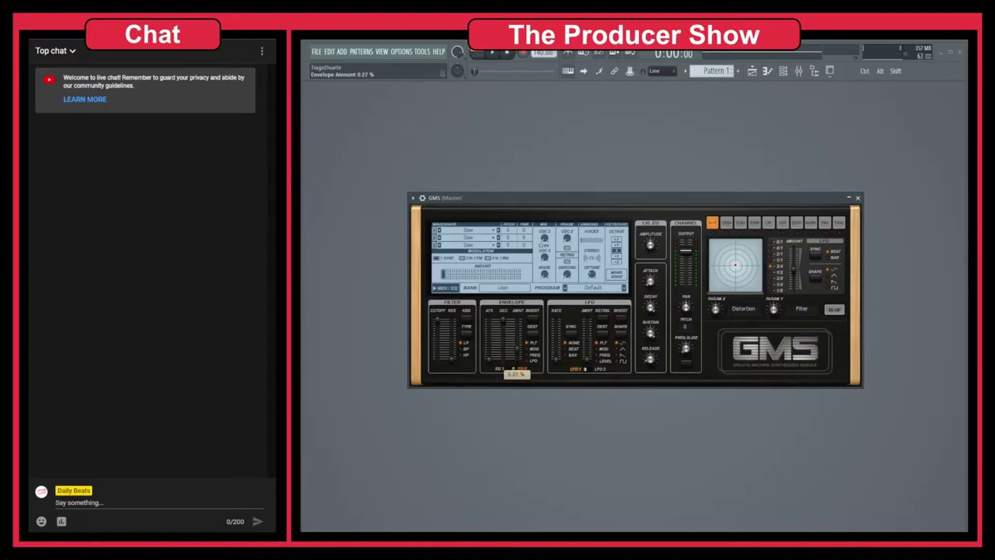
click(513, 369)
click(488, 360)
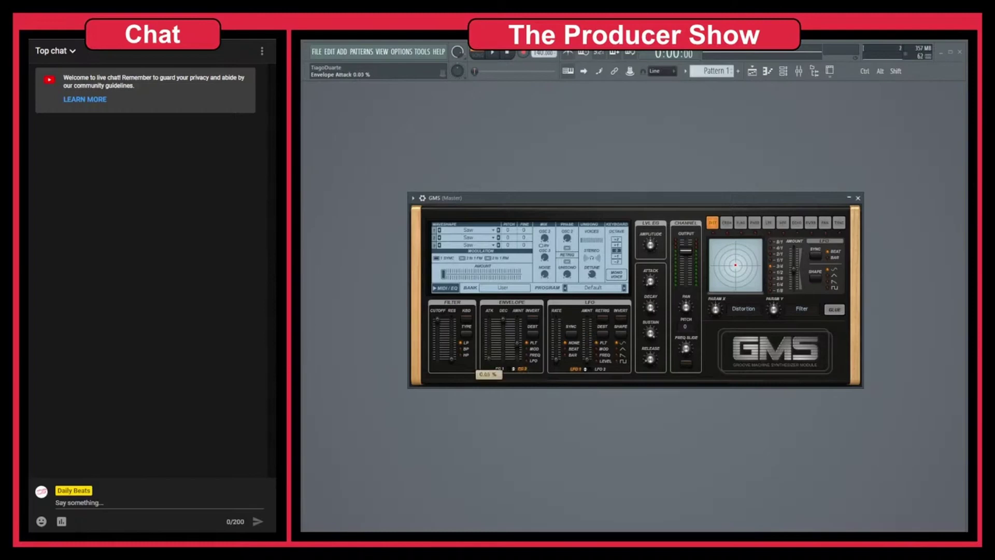
- Adjust the EG 1 envelope's decay and amount, then compare it with EG 2 and return to EG 1
click(499, 369)
drag(503, 319, 518, 349)
click(512, 369)
click(501, 371)
click(502, 370)
- Adjust LFO 1's rate, raise its amount and turn on its retrigger with Level as the destination
drag(557, 362, 557, 337)
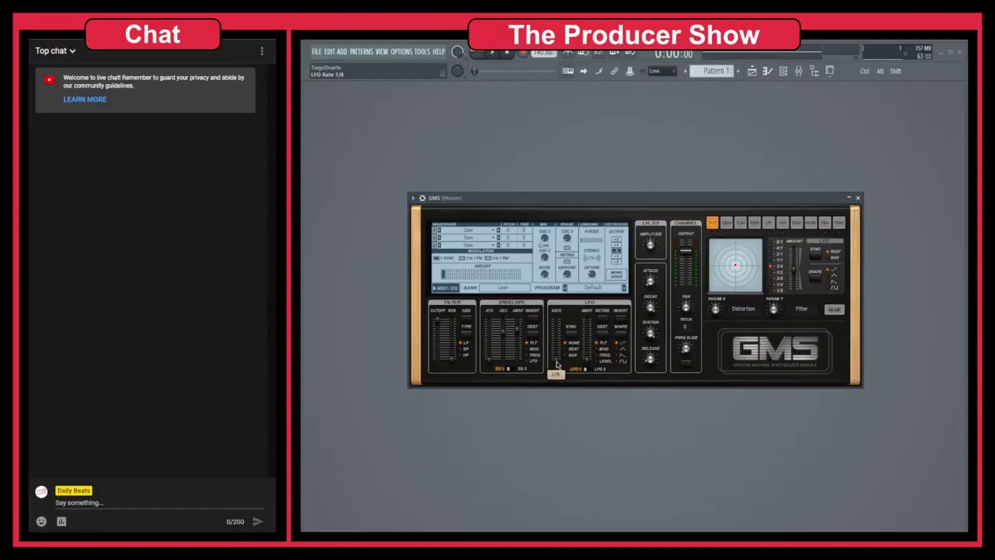
mouse_move(557, 359)
mouse_down()
mouse_move(556, 350)
mouse_move(558, 358)
mouse_up()
click(557, 343)
drag(588, 359, 588, 324)
click(602, 317)
- Try the different LFO 1 shapes, including the square, with the rate at 2/1
click(619, 362)
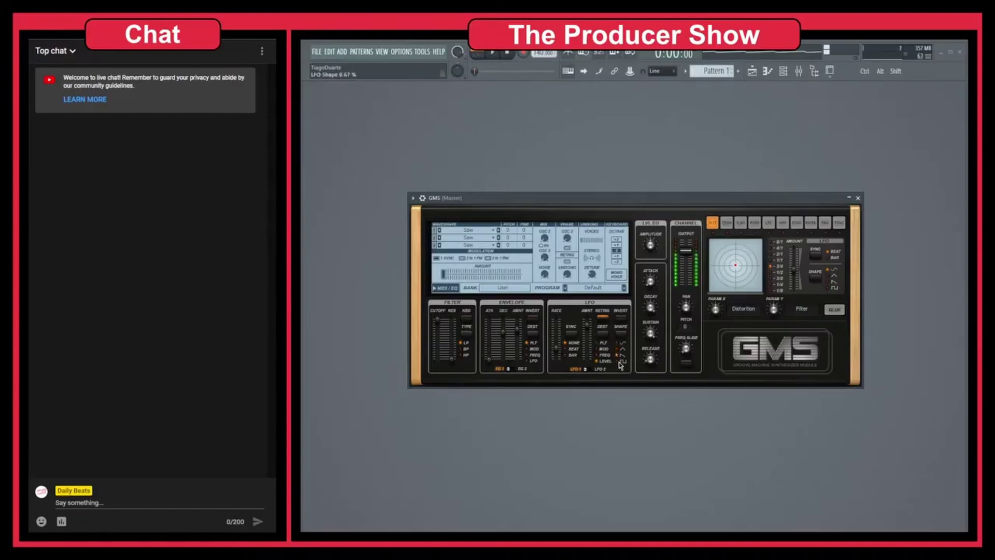
click(618, 355)
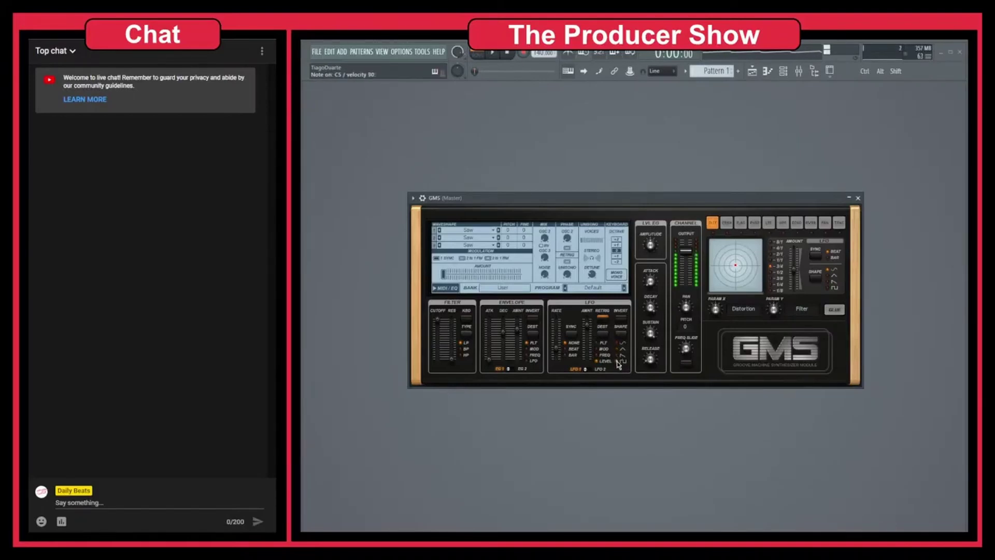
drag(561, 354, 556, 329)
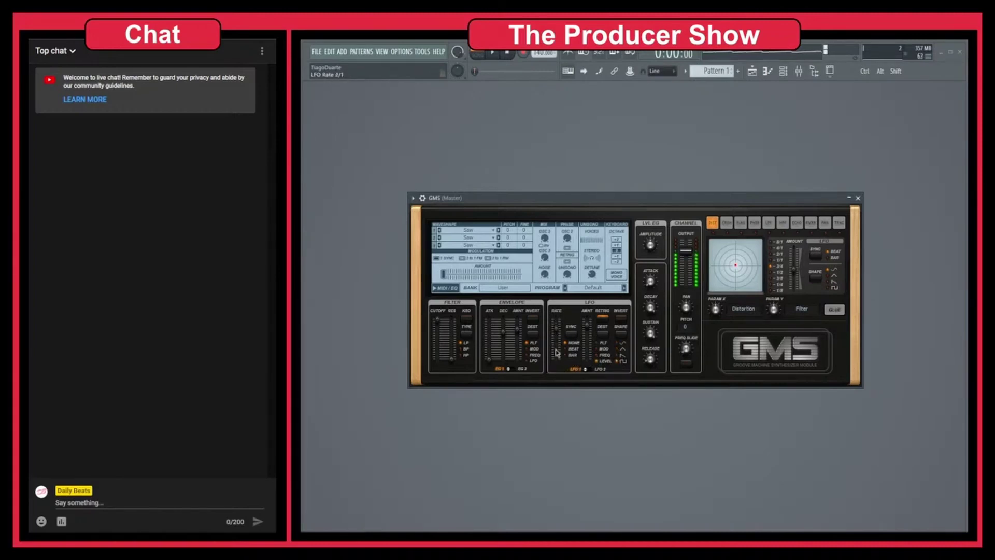
click(617, 349)
click(617, 355)
click(616, 361)
- Set LFO 1's rate to 1/8 and its shape to sine, and reduce its amount to 0%
drag(554, 335, 555, 343)
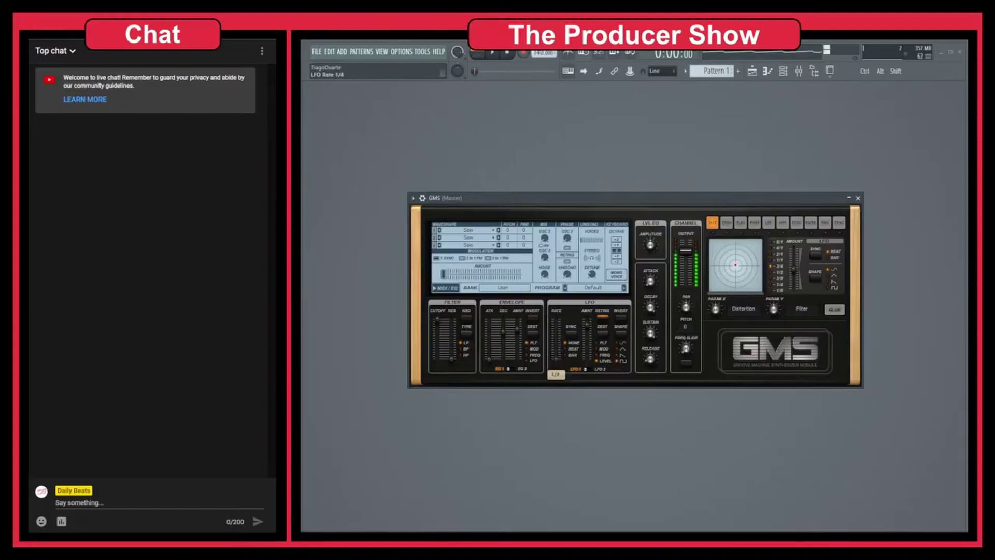
click(617, 342)
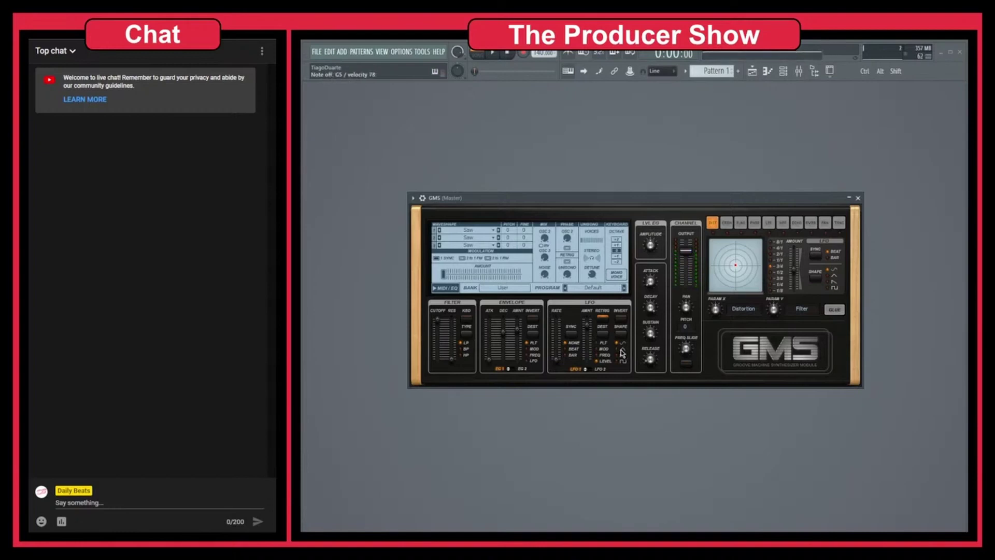
drag(588, 331, 587, 338)
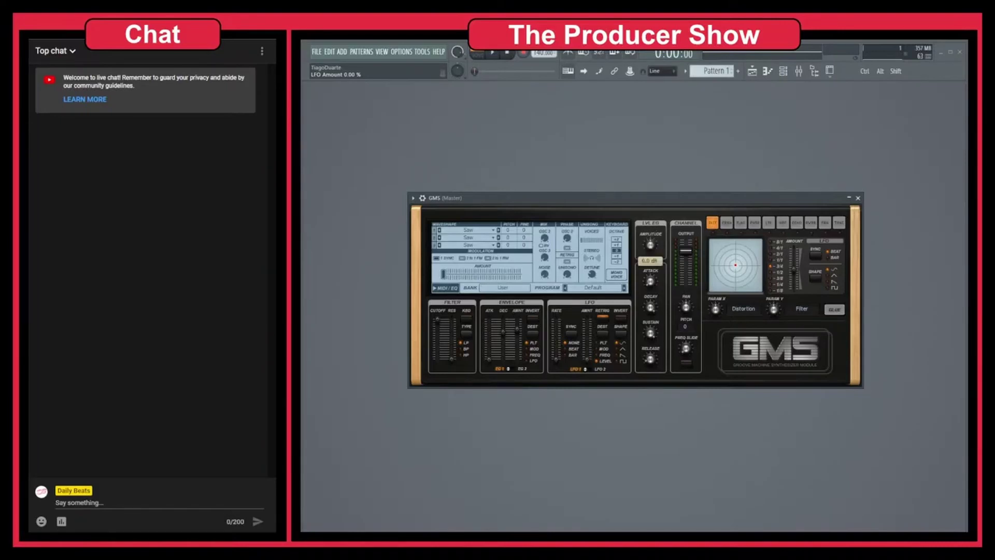
- Adjust the amplitude knob and try an amp attack of about 0.34% before lowering it
click(650, 245)
drag(650, 244, 649, 245)
mouse_move(645, 243)
mouse_down()
mouse_move(645, 259)
mouse_move(645, 237)
mouse_move(645, 247)
mouse_up()
click(651, 281)
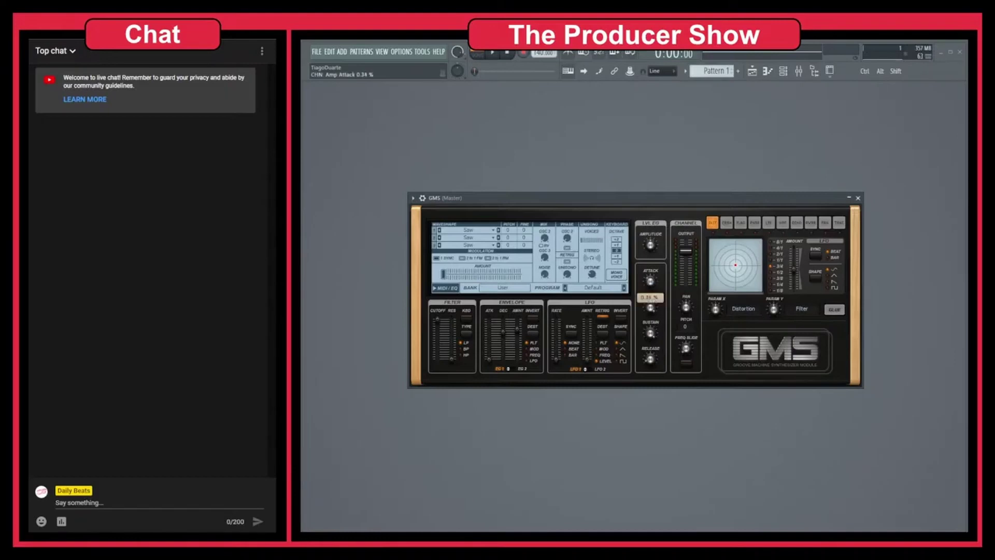
drag(650, 281, 654, 287)
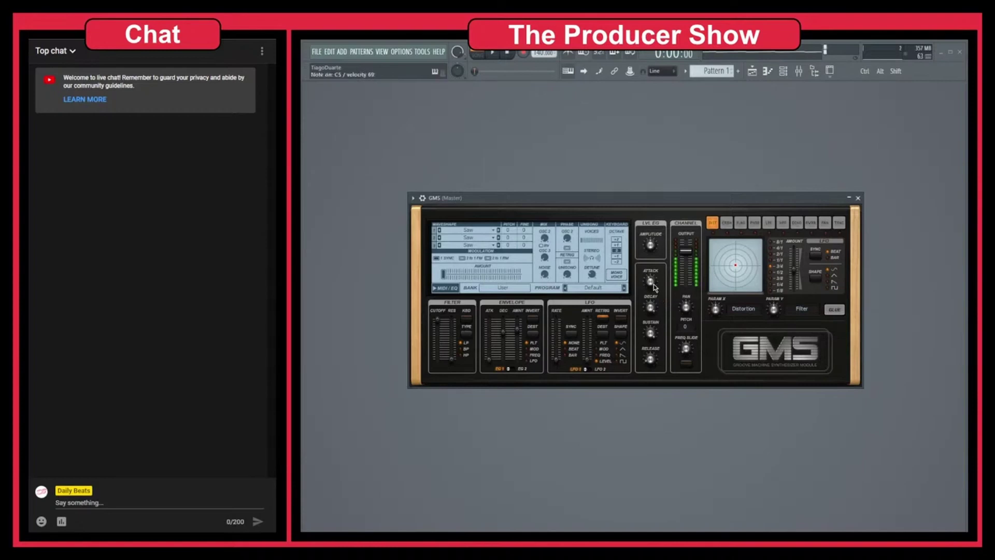
- Open the Sampler channel's volume envelope settings from the channel rack and arrange the GMS window so both are visible
scroll(654, 286, up, 3)
click(800, 74)
click(799, 73)
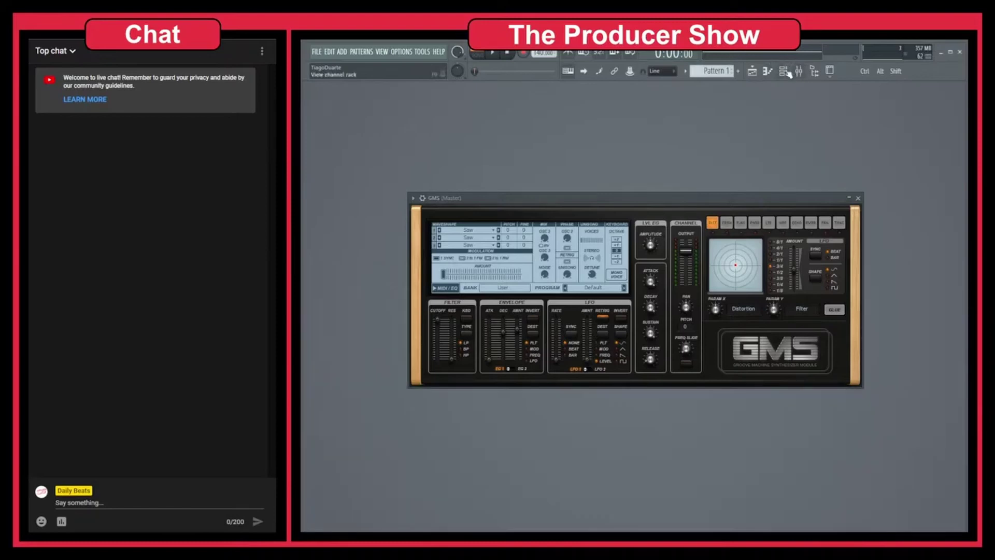
click(783, 71)
click(376, 110)
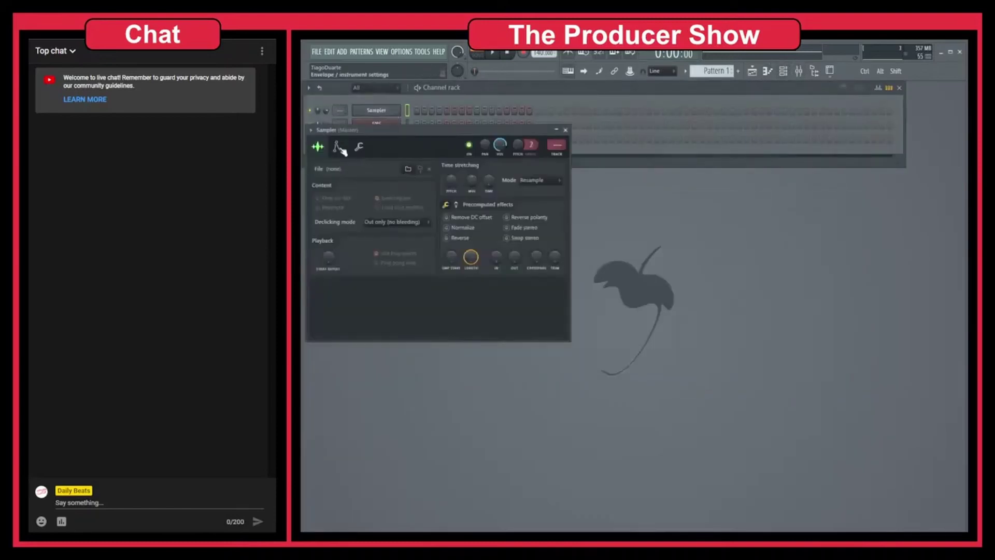
drag(387, 129, 376, 96)
click(377, 124)
click(380, 113)
drag(437, 96, 411, 95)
drag(518, 198, 534, 279)
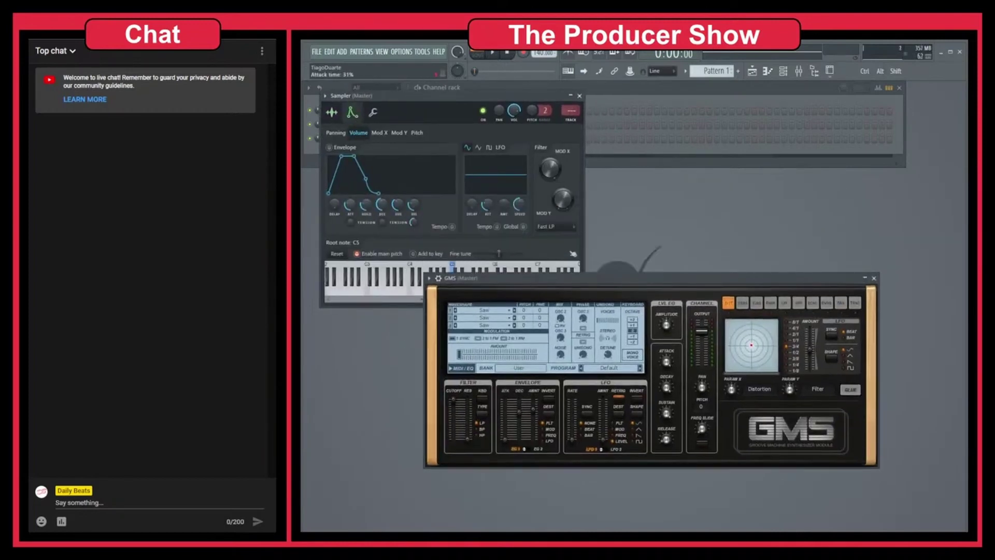
- Adjust the attack time of the Sampler's volume envelope, trying both short and long attacks
drag(351, 204, 350, 177)
drag(370, 156, 329, 156)
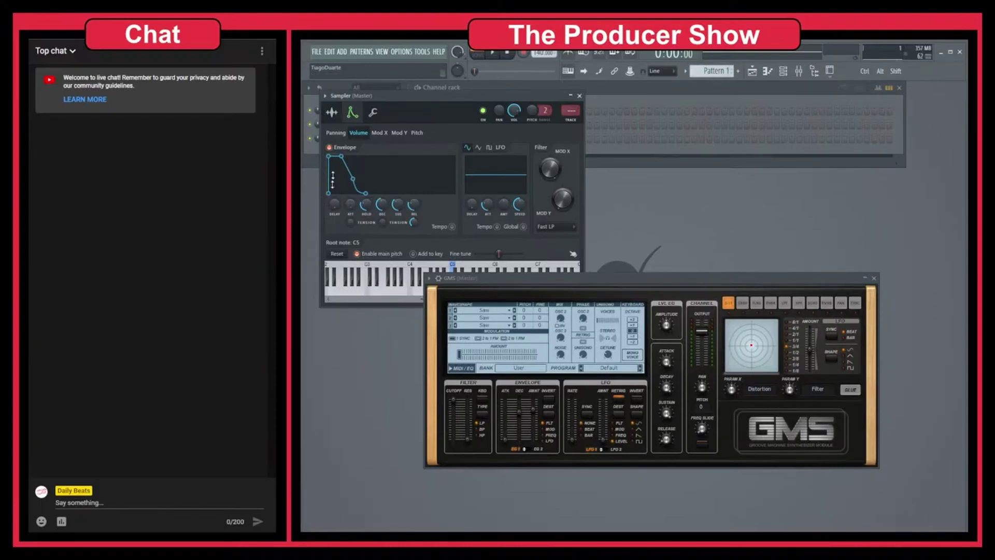
drag(351, 208, 350, 166)
- Close the Sampler settings and the channel rack, and move the GMS window back to the middle of the workspace
click(579, 96)
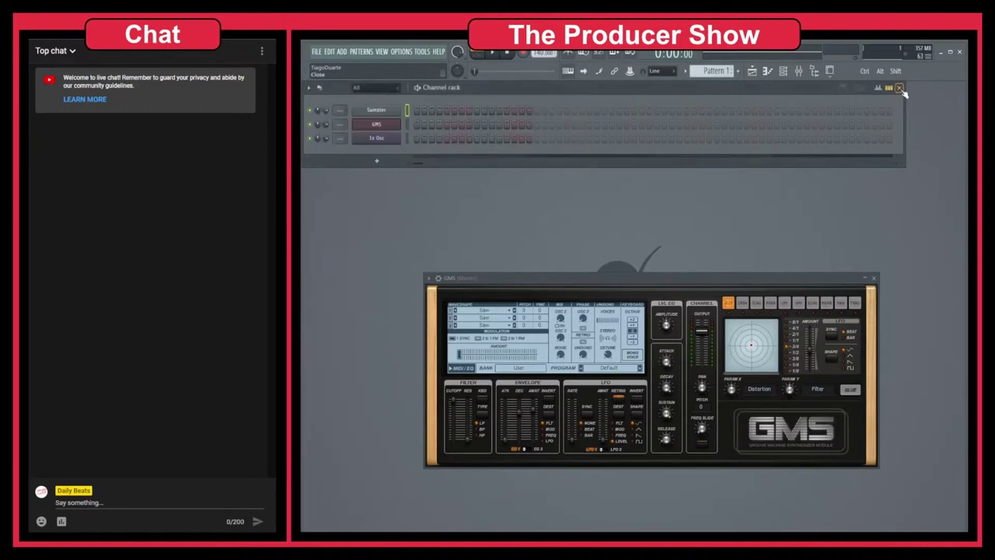
click(902, 88)
drag(659, 284, 640, 194)
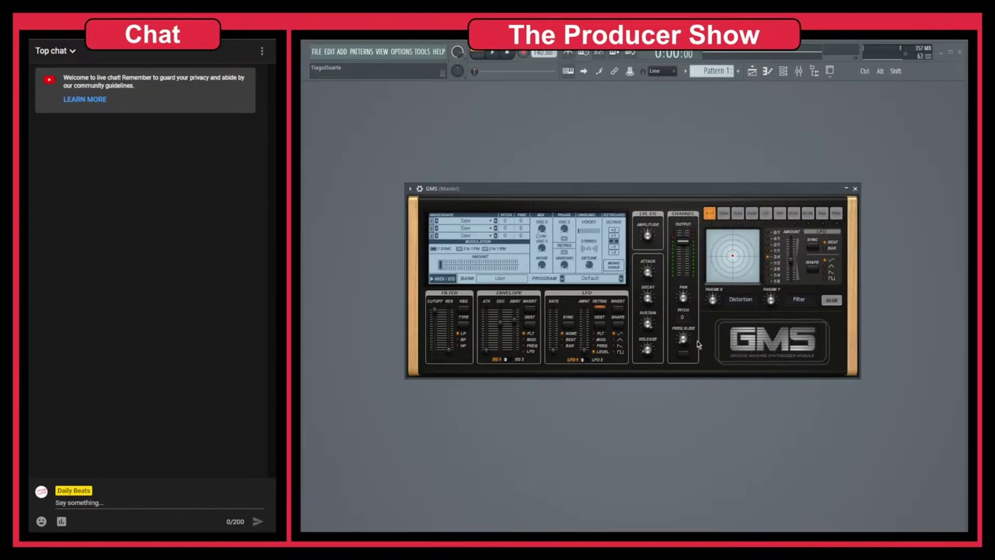
- Adjust the frequency slide amount in the GMS channel section and switch the slide off
drag(683, 338, 683, 339)
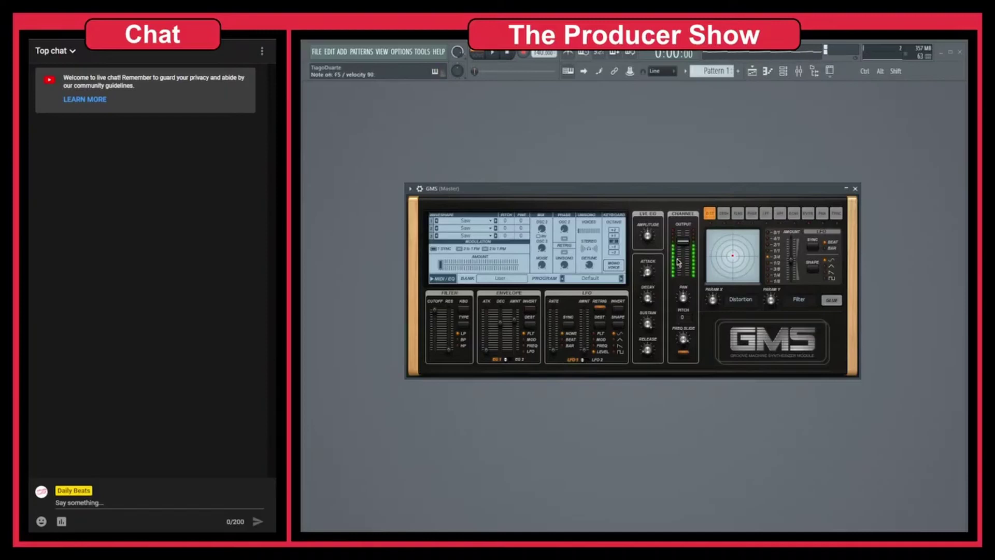
click(683, 356)
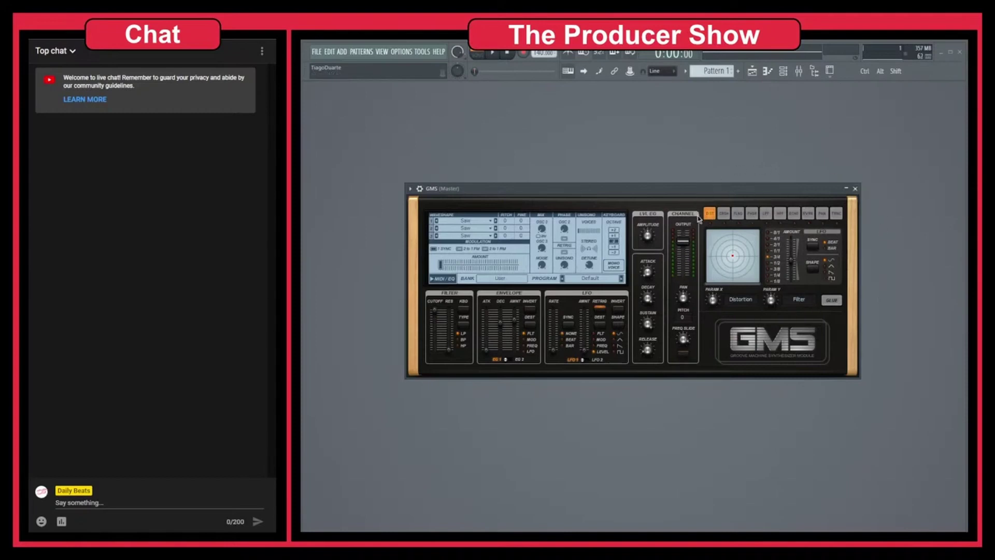
- Go through the GMS effects one by one, from the second slot to the last, to examine their parameters
click(724, 217)
click(738, 217)
click(755, 217)
click(769, 217)
click(781, 218)
click(794, 217)
click(807, 218)
click(823, 216)
click(836, 216)
- Activate effect FX 8 and adjust its Feedback and Filter parameters with the knobs and the XY pad
click(808, 216)
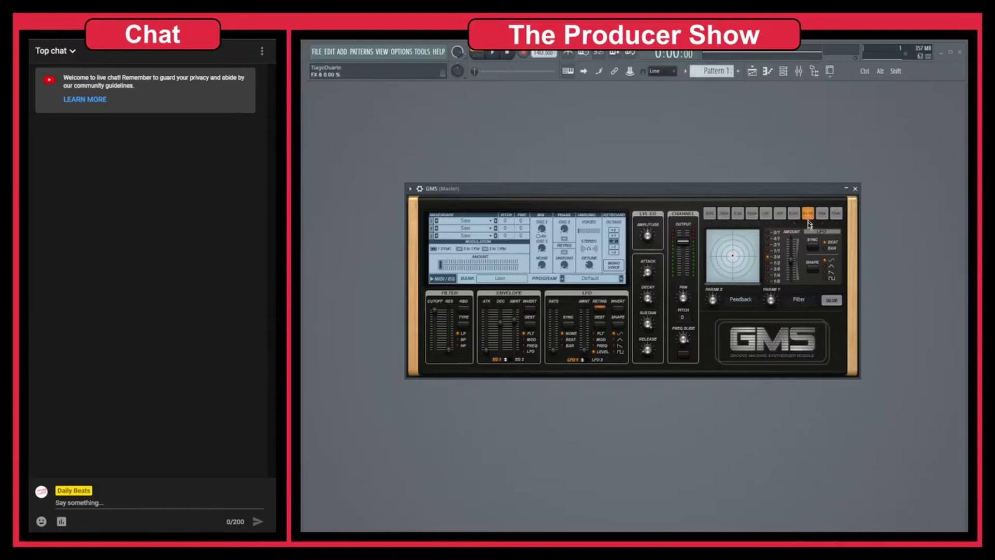
click(833, 301)
drag(713, 298, 714, 285)
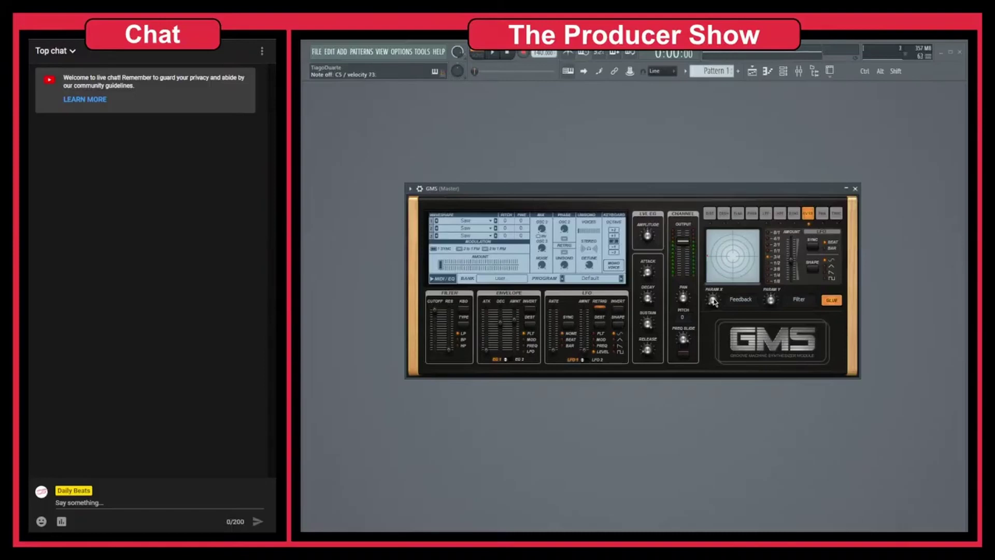
drag(713, 300, 772, 280)
mouse_move(735, 251)
mouse_down()
mouse_move(756, 246)
mouse_move(710, 267)
mouse_move(760, 238)
mouse_move(750, 257)
mouse_up()
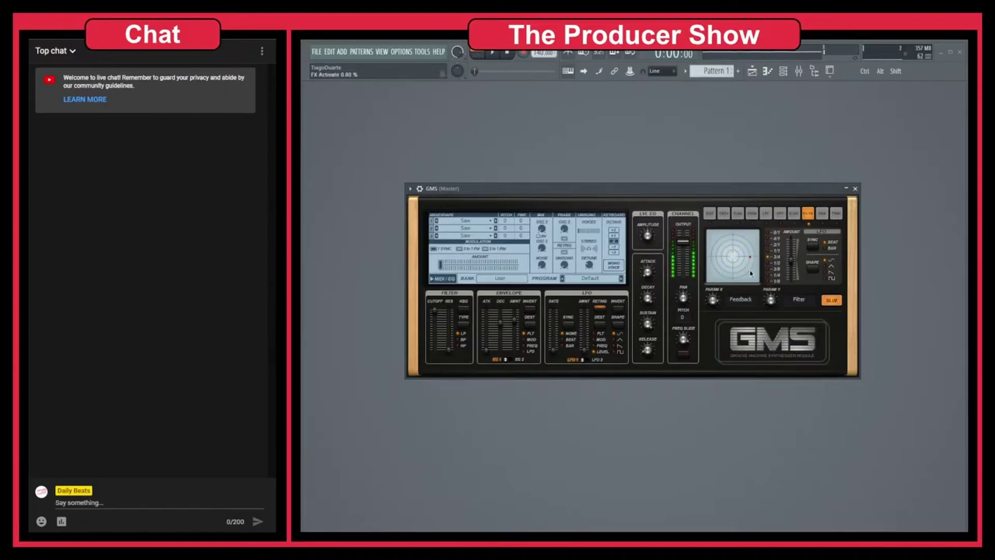
- Browse back through the effects from FX 7 to FX 4 and try FX 4's Depth and Feedback on the XY pad
click(794, 214)
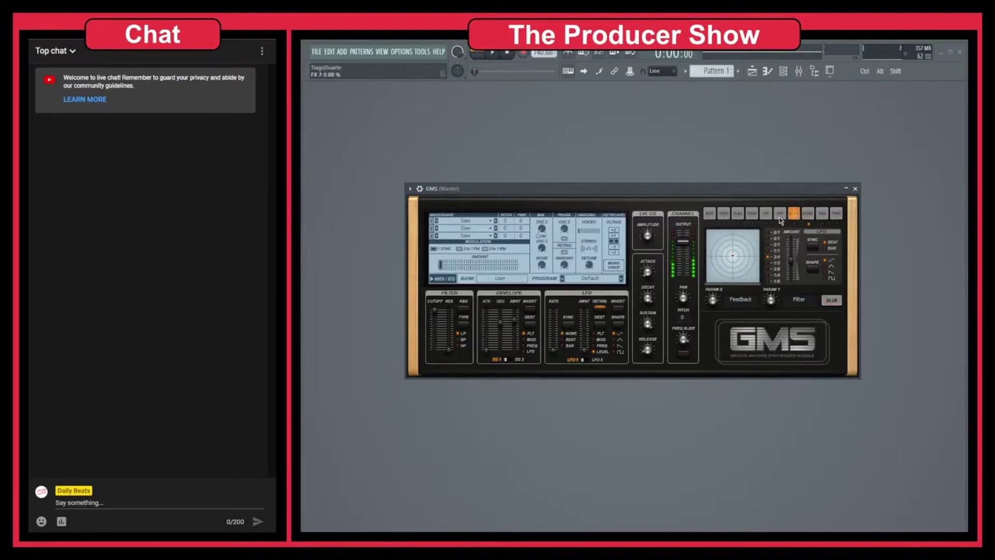
click(779, 214)
click(766, 214)
click(750, 214)
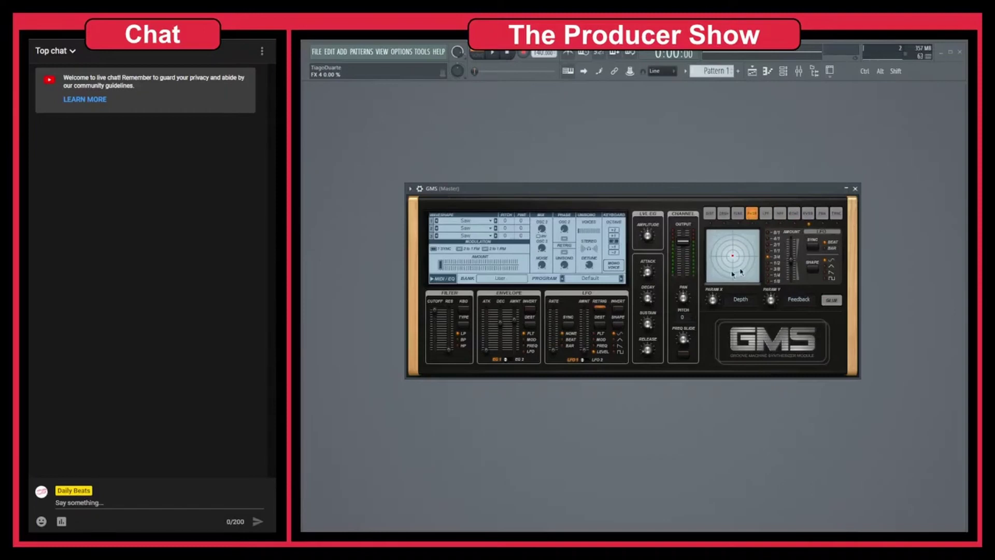
click(733, 258)
mouse_move(744, 248)
mouse_down()
mouse_move(747, 240)
mouse_move(717, 257)
mouse_move(740, 266)
mouse_move(742, 244)
mouse_up()
- Load the Amphibian TE preset from the Leads & Synths bank of the presets library
click(596, 280)
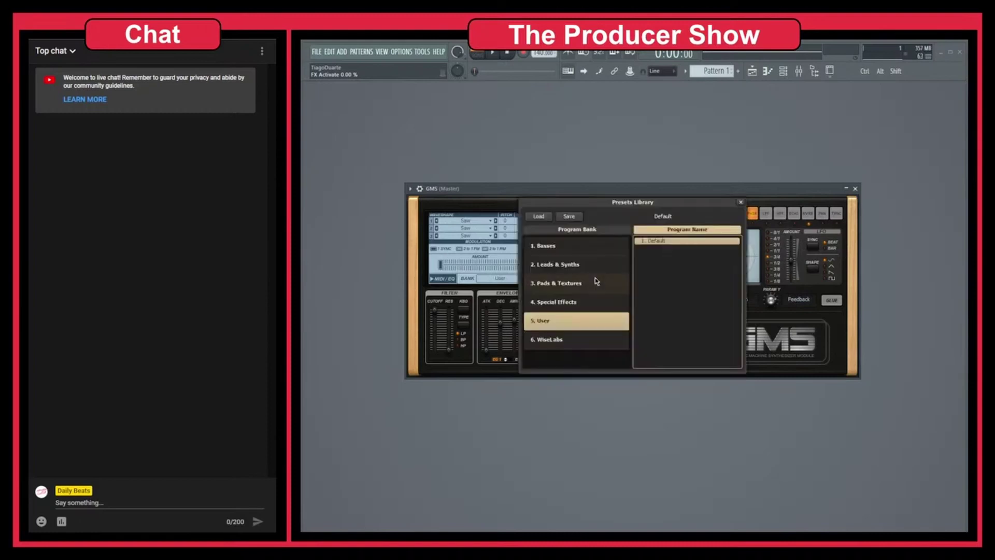
click(565, 265)
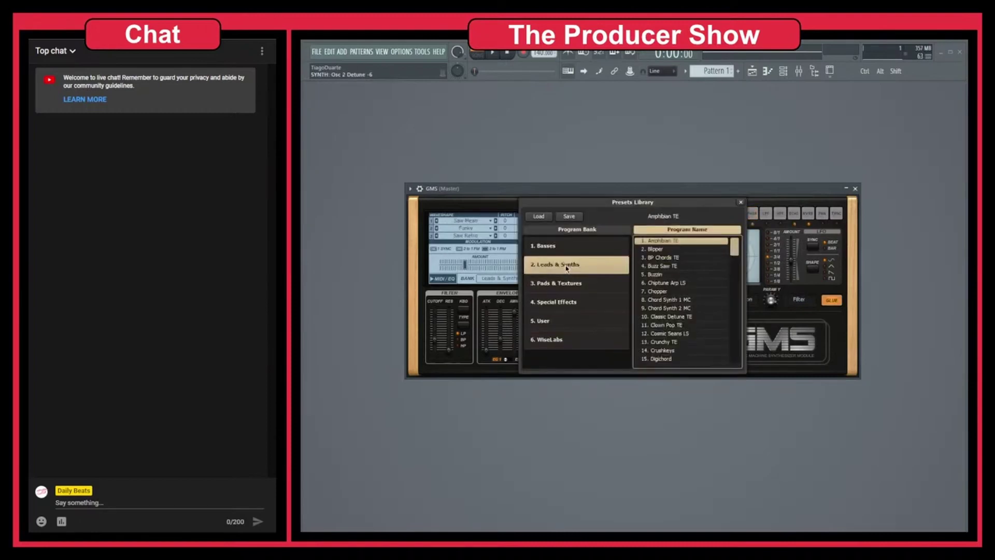
double_click(662, 242)
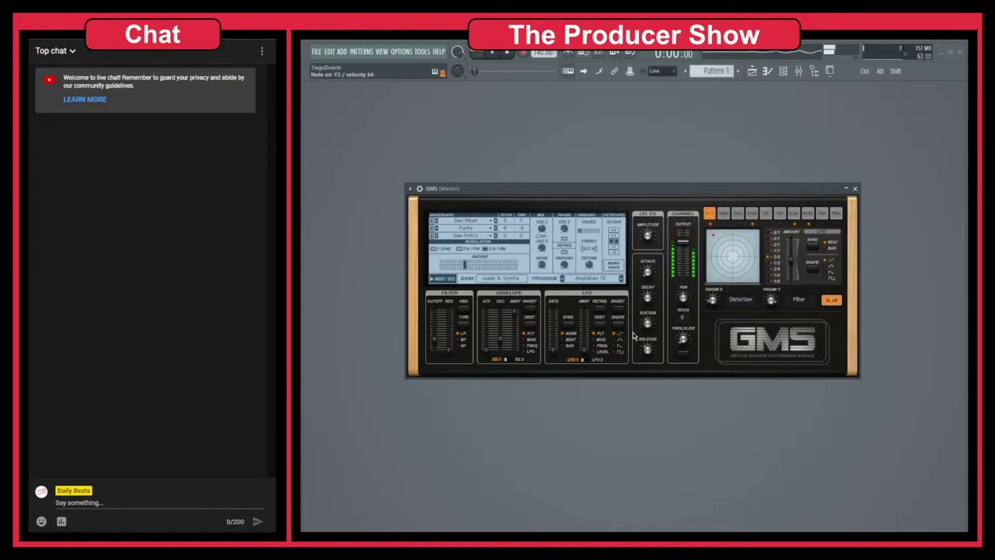
- Turn the channel's frequency slide on and off again for the loaded preset
click(684, 353)
click(684, 353)
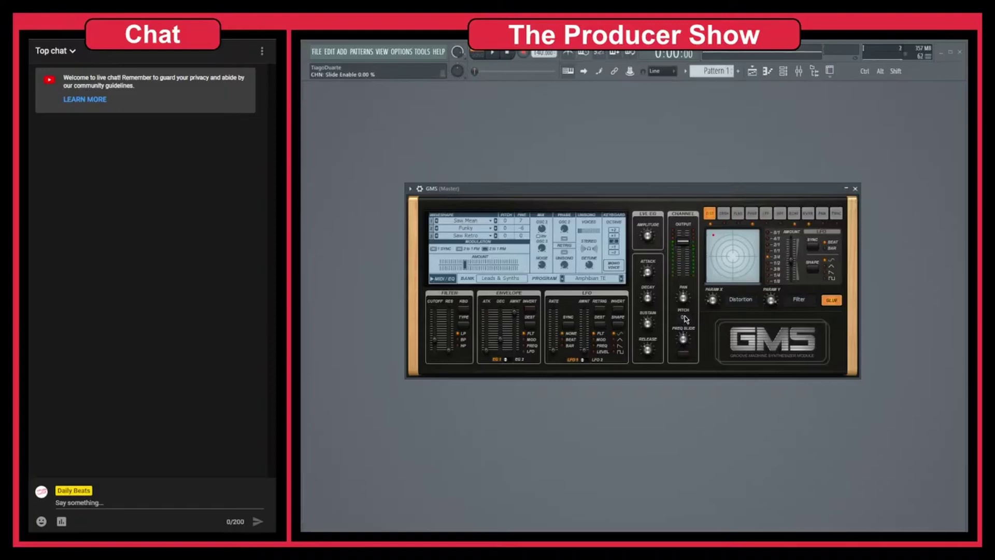